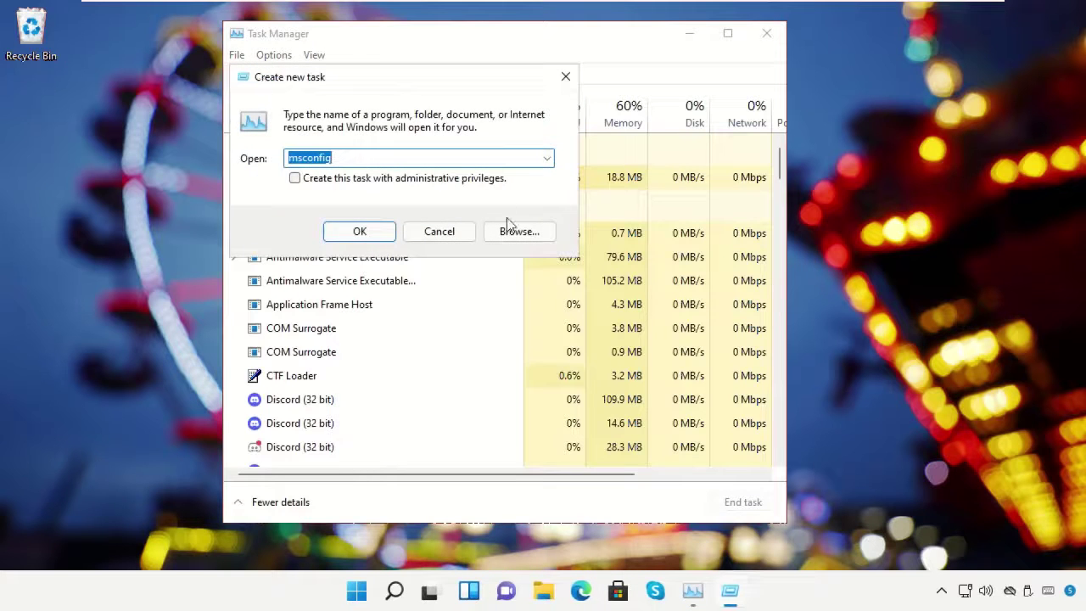
Step: Browse for the new task's program and open the Windows folder on Local Disk (C:)
{"action": "left_click", "coordinate": [521, 236]}
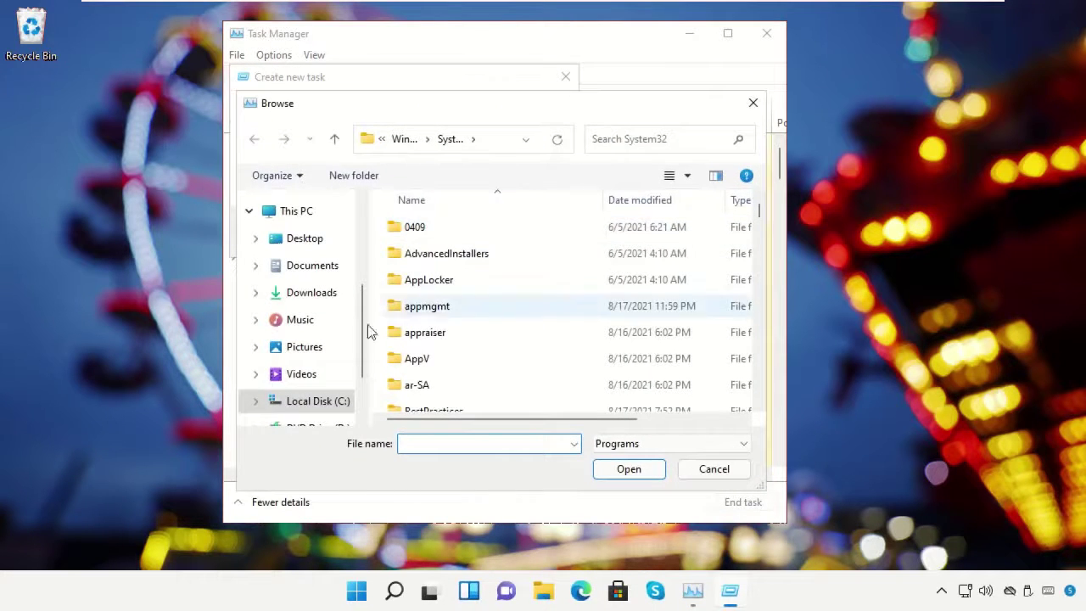
{"action": "left_click", "coordinate": [321, 404]}
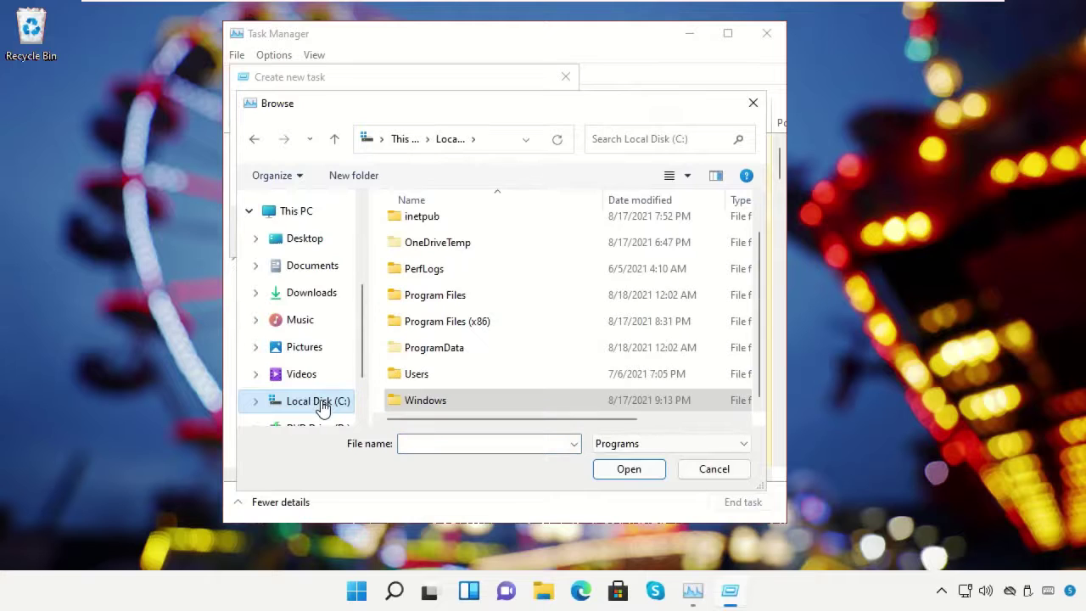
{"action": "left_click", "coordinate": [304, 214]}
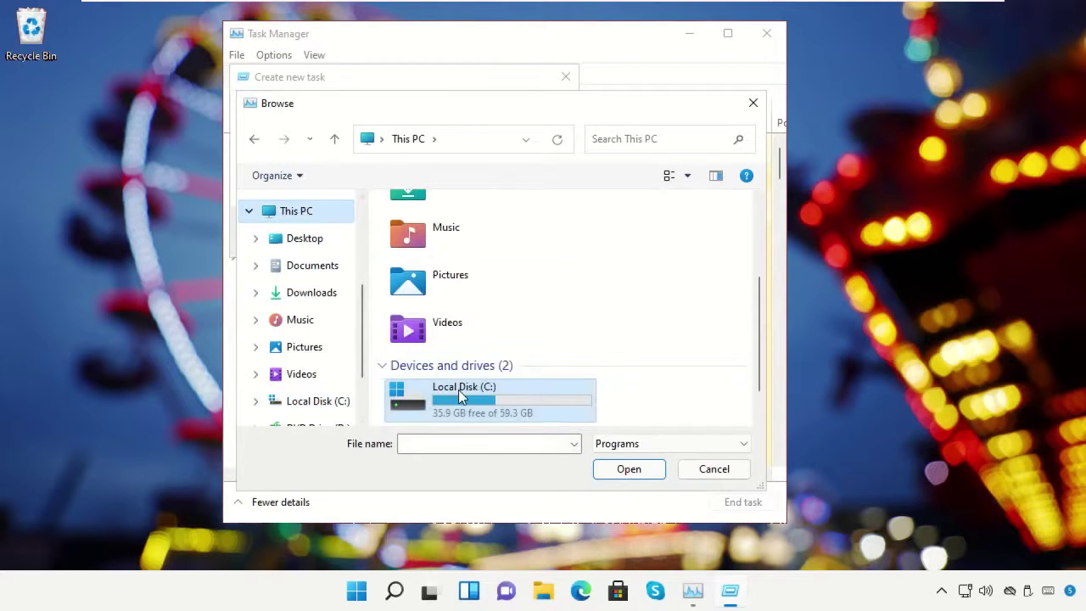
{"action": "double_click", "coordinate": [403, 392]}
{"action": "scroll", "coordinate": [465, 361], "scroll_direction": "down", "scroll_amount": 1}
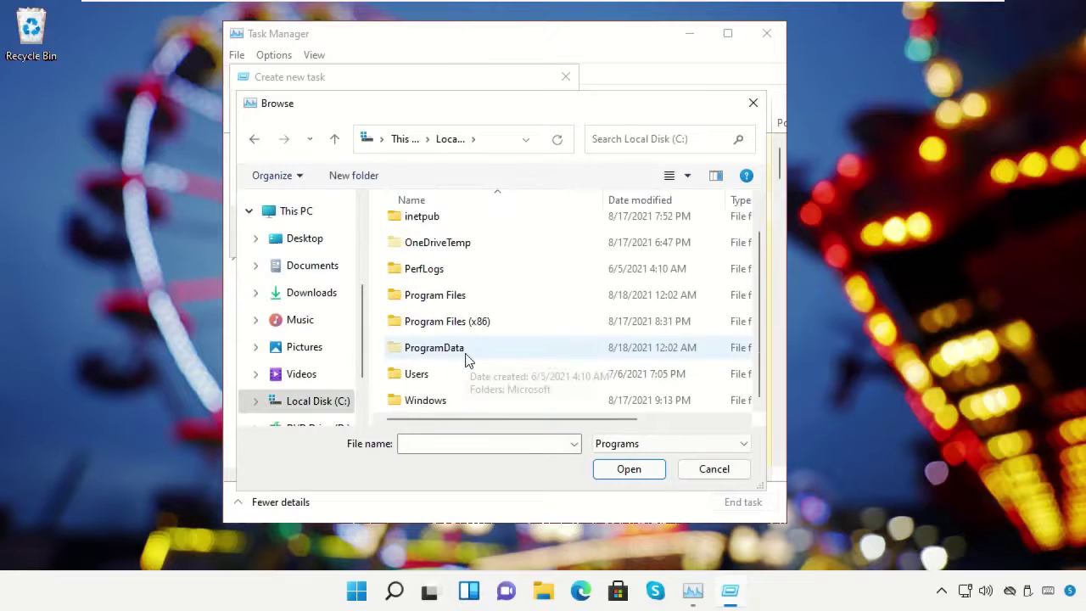
{"action": "left_click", "coordinate": [450, 400]}
{"action": "double_click", "coordinate": [449, 401]}
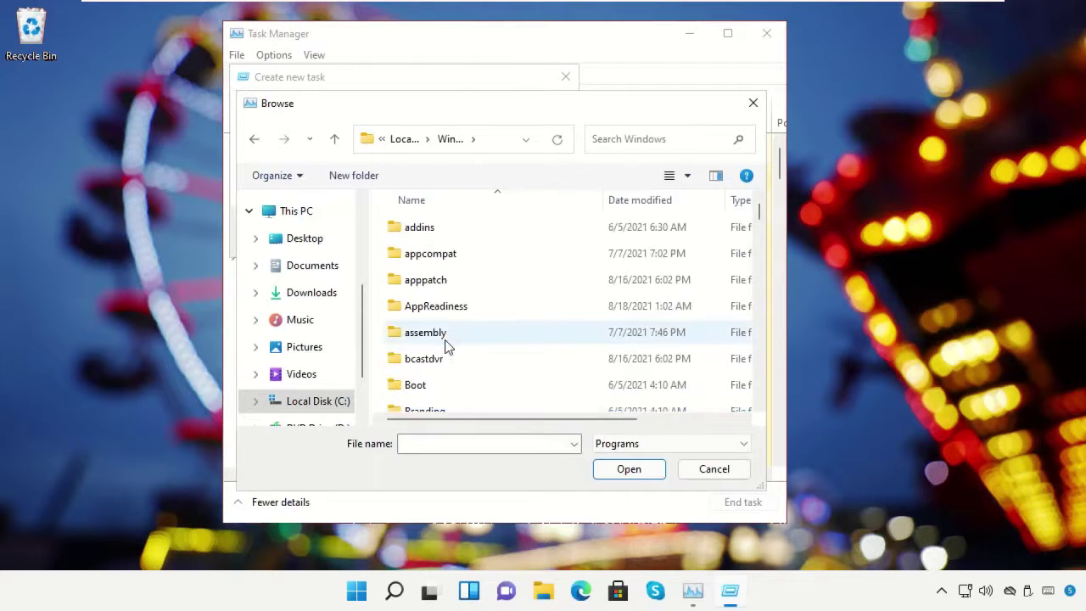
Step: Find the System32 folder inside the Windows folder and open it
{"action": "scroll", "coordinate": [448, 345], "scroll_direction": "down", "scroll_amount": 4}
{"action": "scroll", "coordinate": [447, 344], "scroll_direction": "down", "scroll_amount": 8}
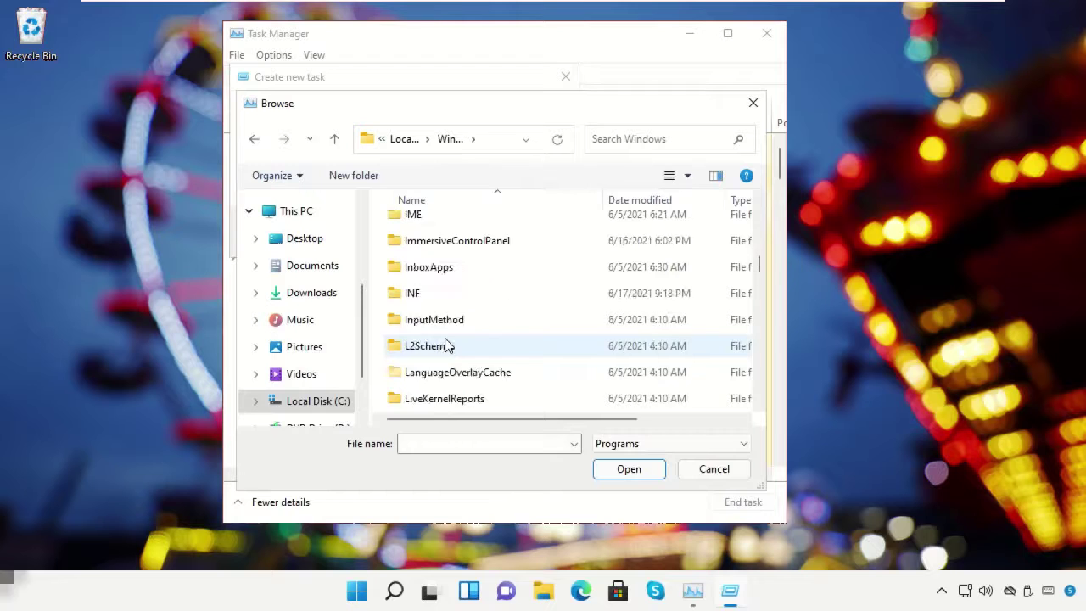
{"action": "scroll", "coordinate": [447, 346], "scroll_direction": "down", "scroll_amount": 7}
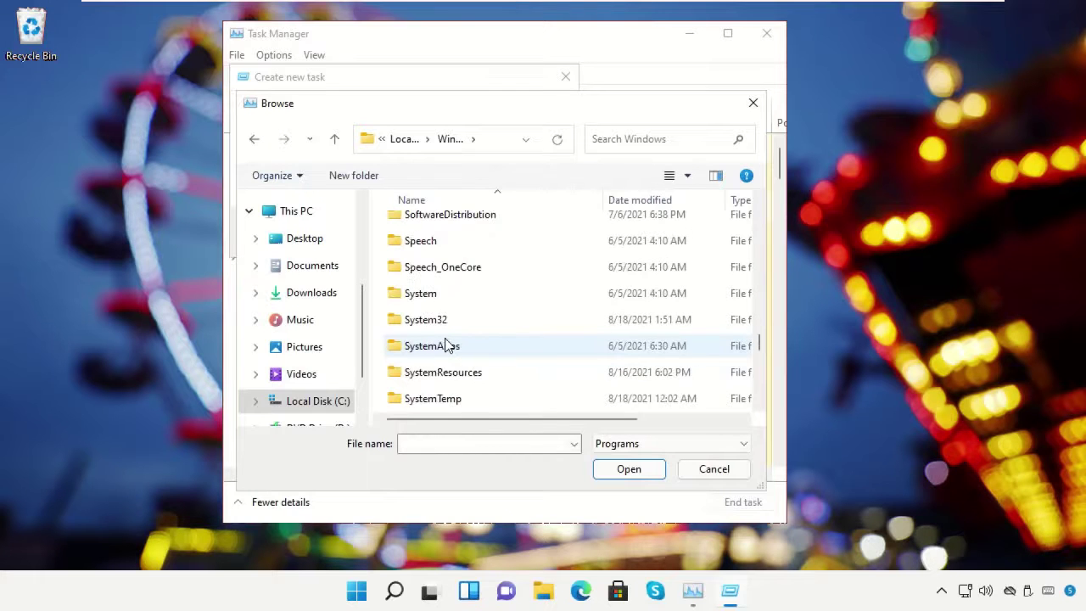
{"action": "left_click", "coordinate": [474, 327]}
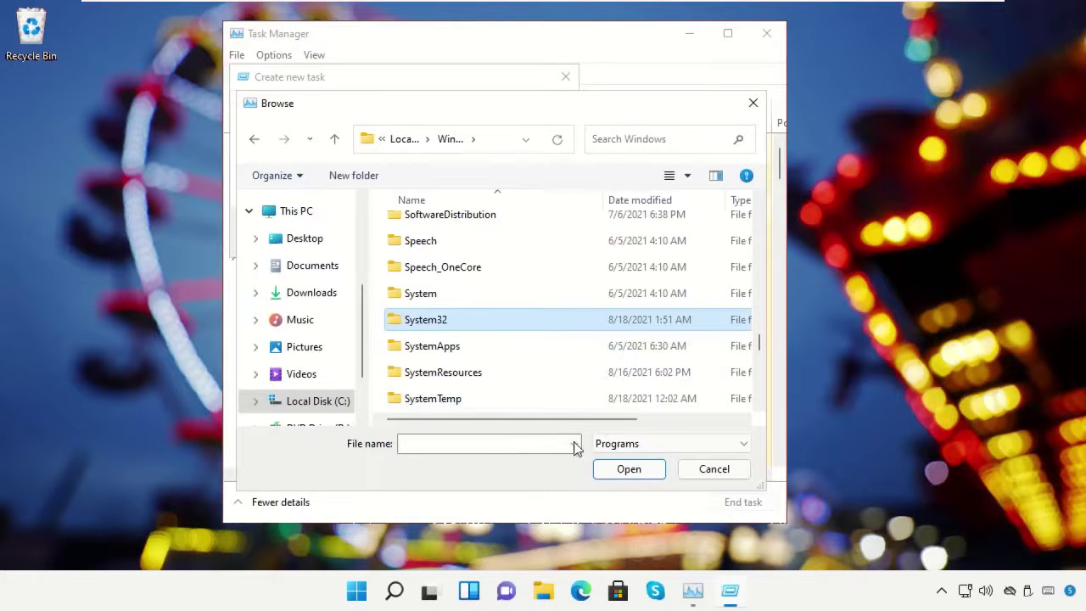
{"action": "left_click", "coordinate": [629, 472]}
Step: Choose the cmd application in System32 as the program for the new task
{"action": "left_click", "coordinate": [458, 349]}
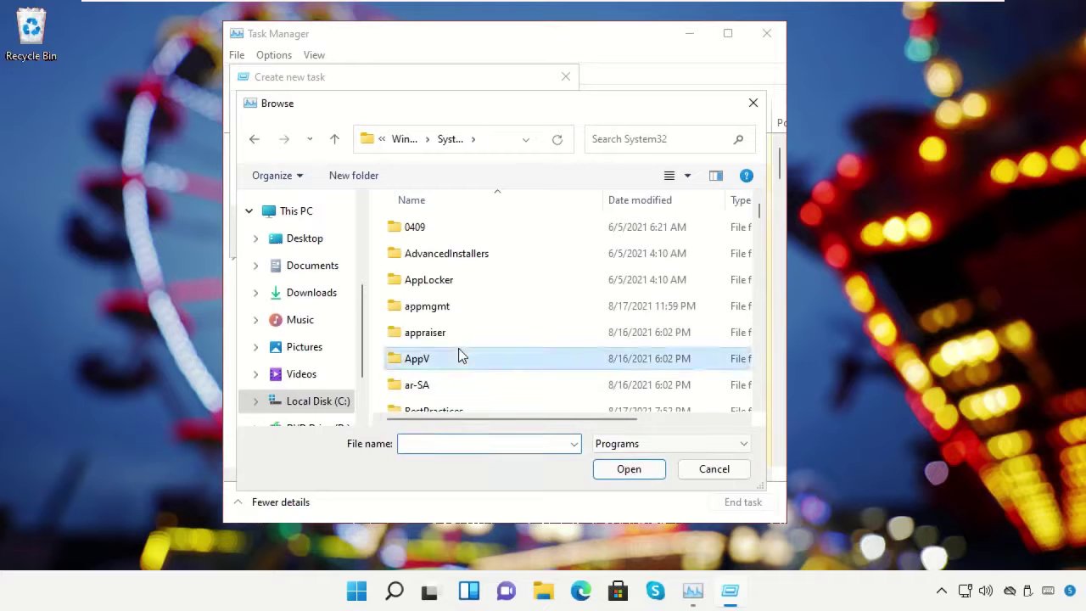
{"action": "type", "text": "cac"}
{"action": "type", "text": "change"}
{"action": "scroll", "coordinate": [460, 354], "scroll_direction": "down", "scroll_amount": 5}
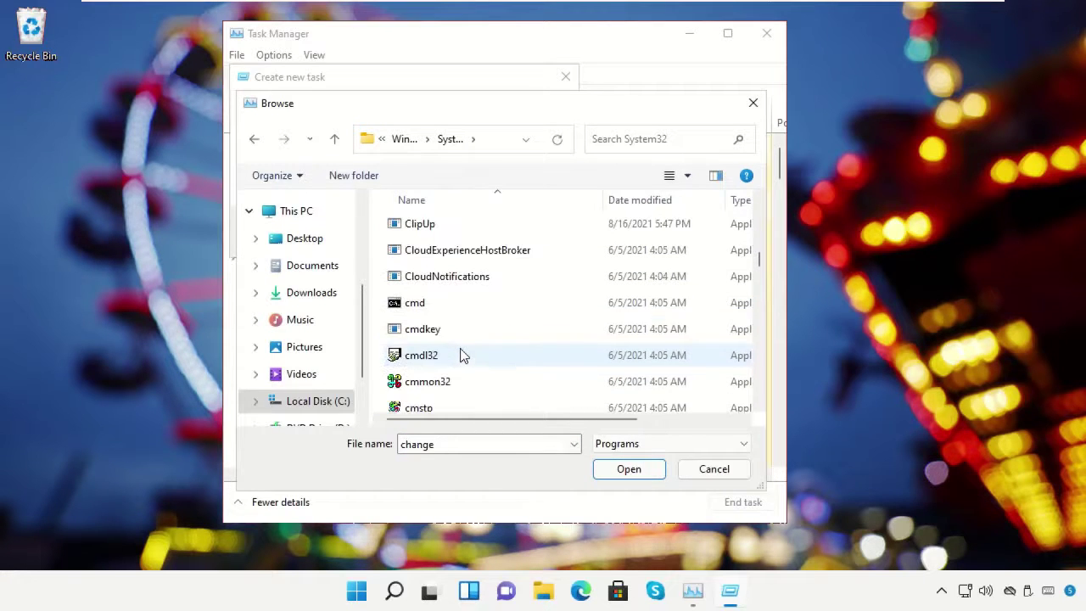
{"action": "left_click", "coordinate": [425, 310]}
{"action": "left_click", "coordinate": [626, 469]}
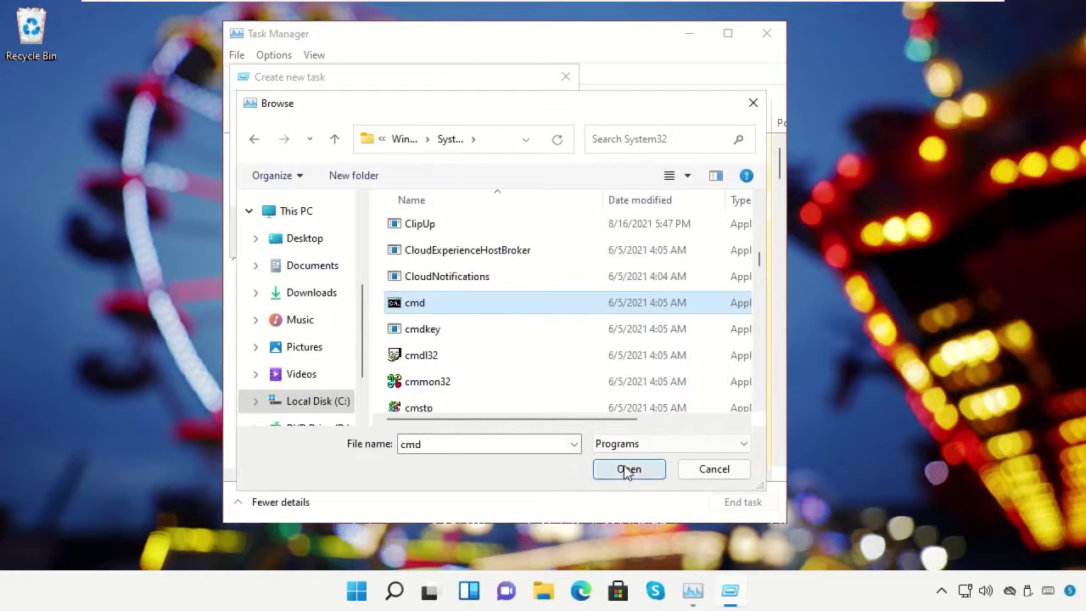
Step: Create the cmd.exe task with administrative privileges and close Task Manager
{"action": "left_click", "coordinate": [294, 179]}
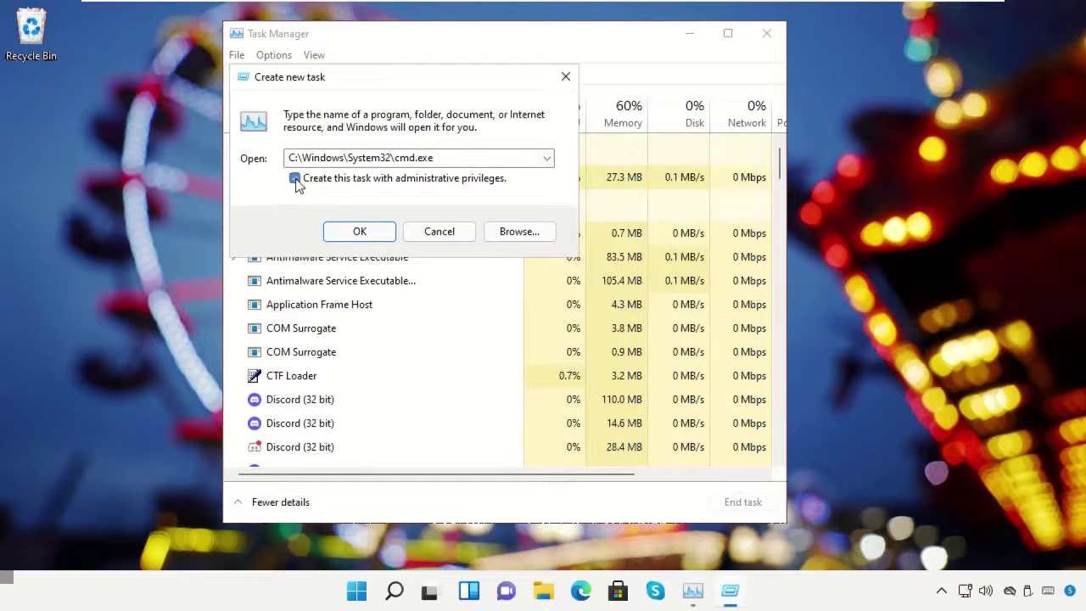
{"action": "left_click", "coordinate": [361, 234]}
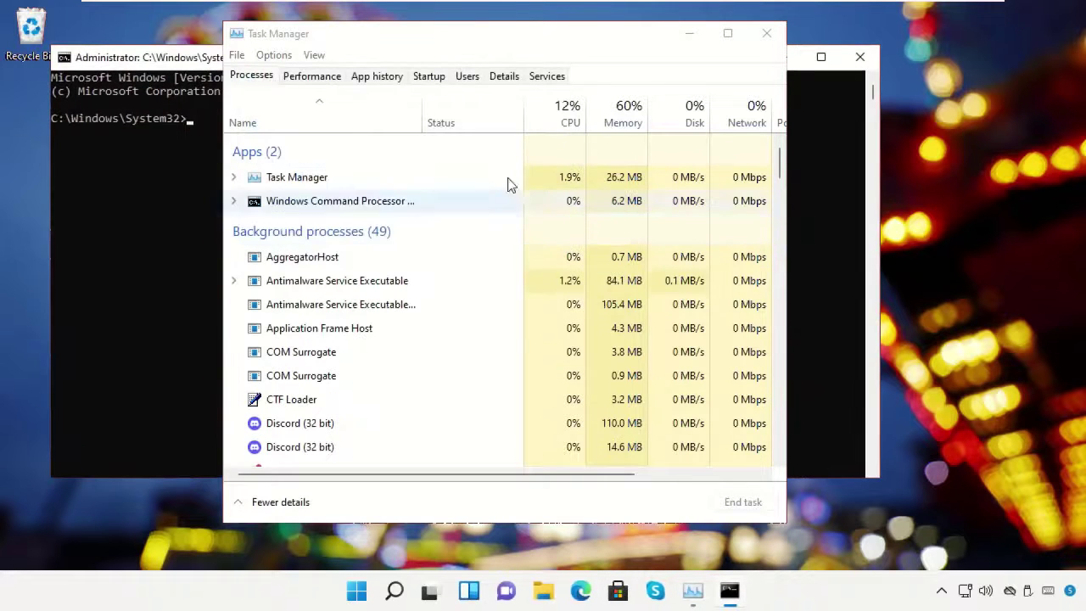
{"action": "left_click", "coordinate": [768, 35]}
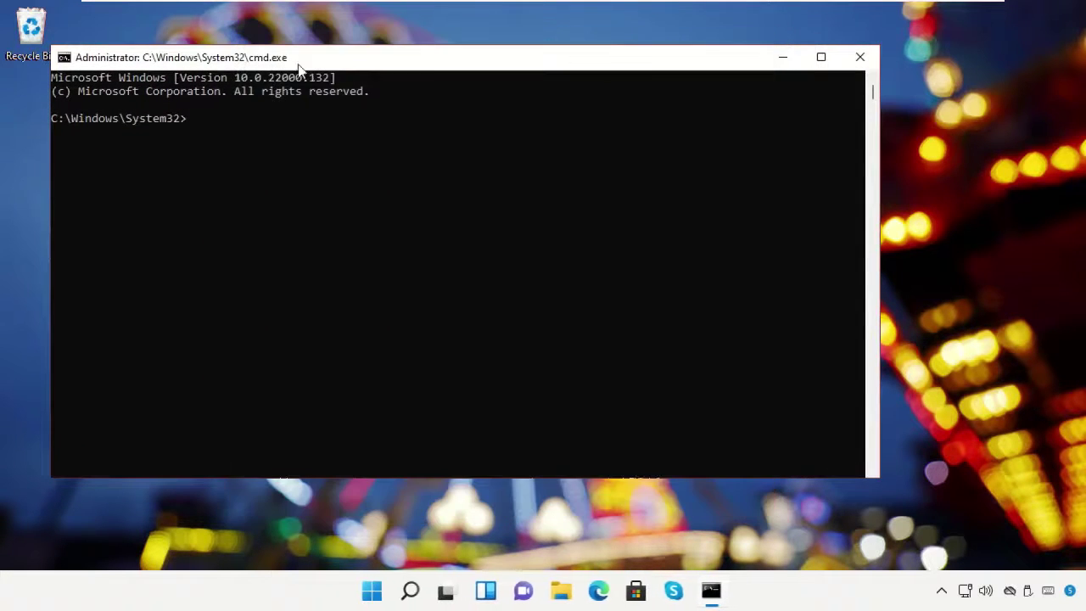
Step: Run gpupdate in the administrator command prompt to refresh the group policies
{"action": "left_click_drag", "start_coordinate": [50, 44], "coordinate": [258, 116]}
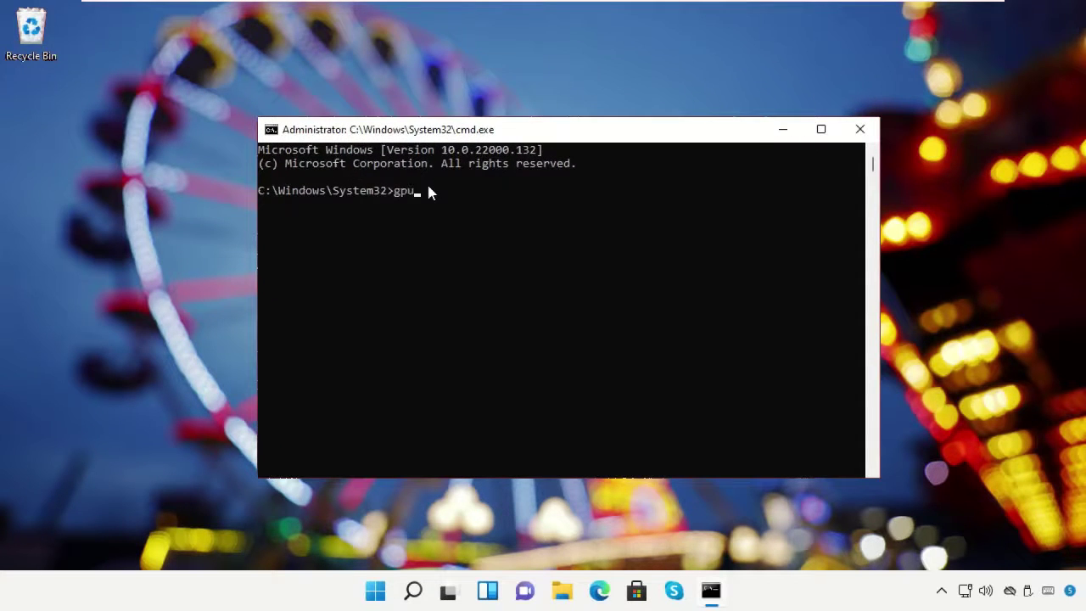
{"action": "type", "text": "date"}
{"action": "key", "text": "Return"}
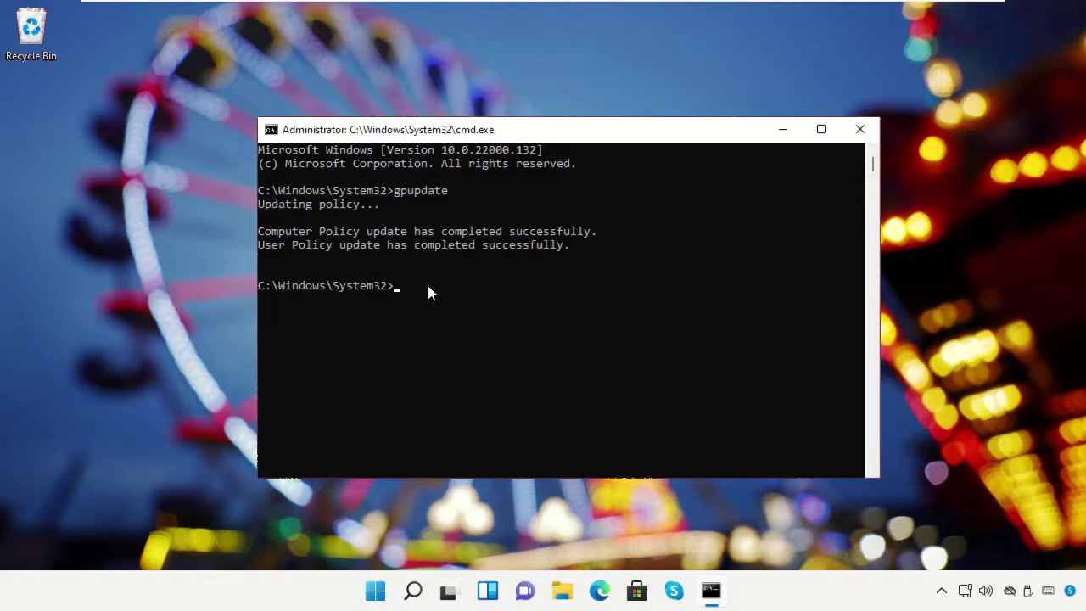
{"action": "key", "text": "Return"}
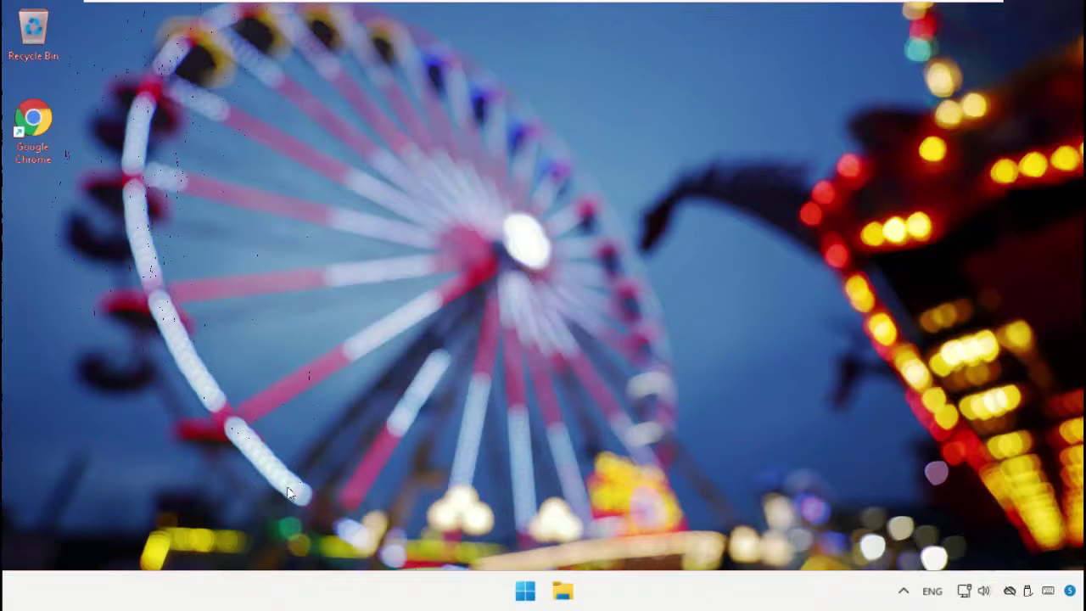
Step: Search for the Settings app and open it
{"action": "key", "text": "super"}
{"action": "type", "text": "sett"}
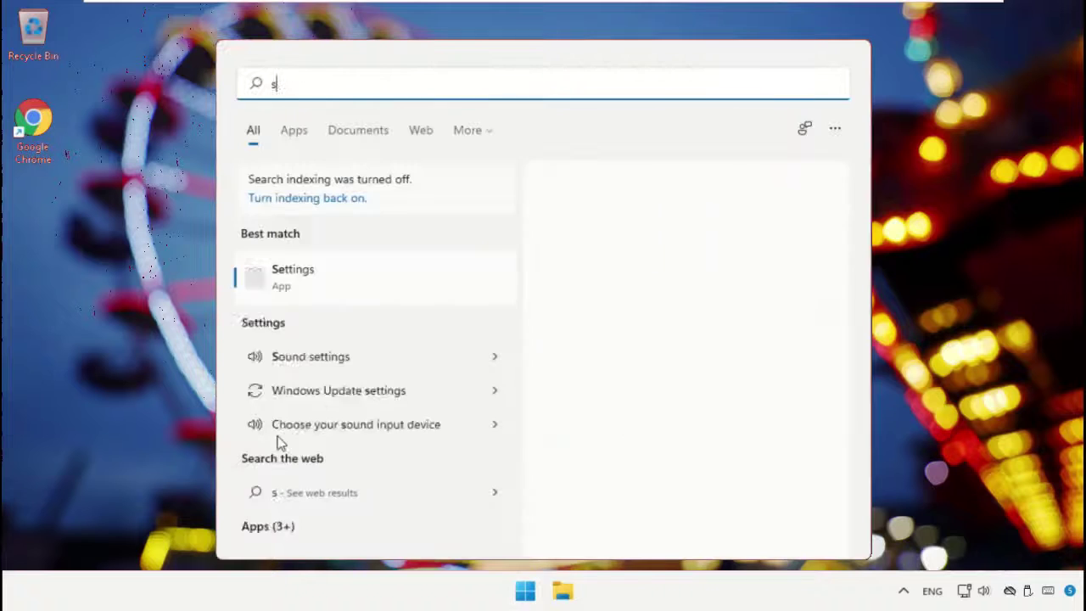
{"action": "left_click", "coordinate": [359, 272]}
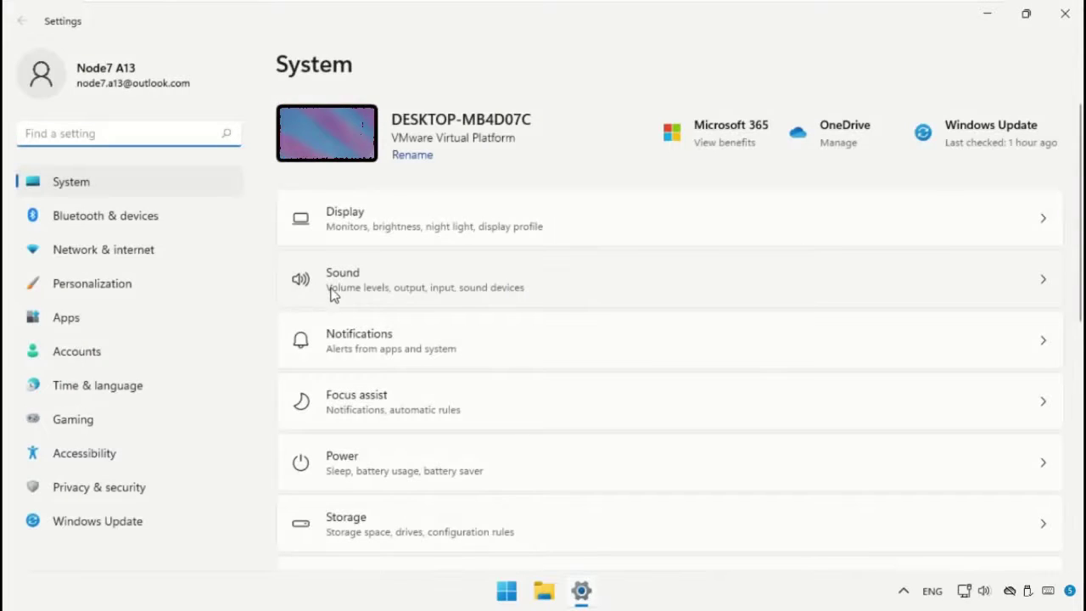
Step: Look through the options in the System, Windows Update, Privacy & security, and Bluetooth & devices settings
{"action": "scroll", "coordinate": [332, 292], "scroll_direction": "down", "scroll_amount": 3}
{"action": "scroll", "coordinate": [332, 292], "scroll_direction": "down", "scroll_amount": 3}
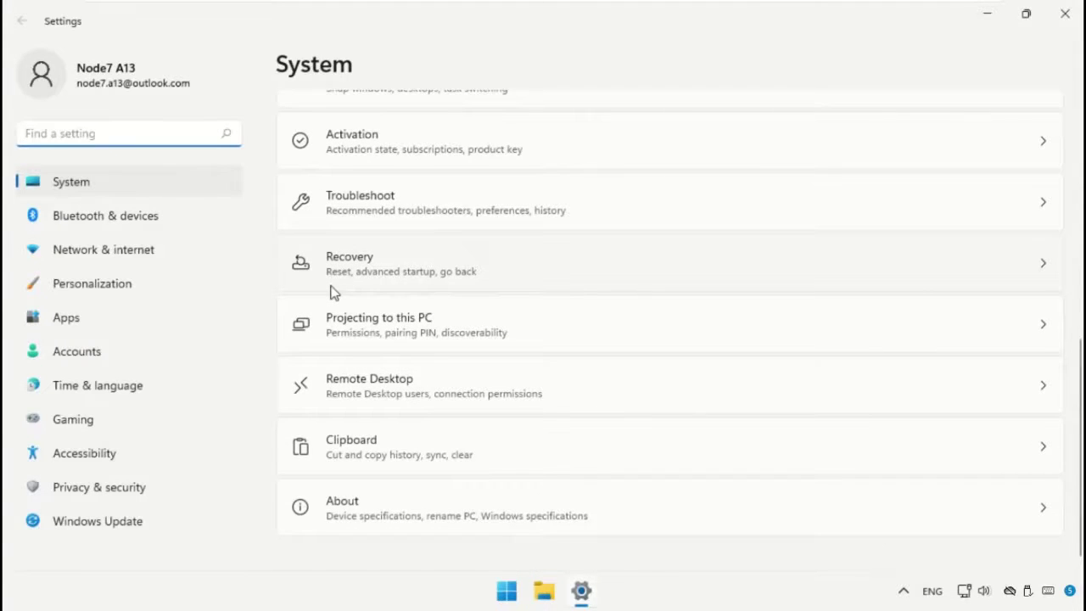
{"action": "scroll", "coordinate": [331, 292], "scroll_direction": "up", "scroll_amount": 6}
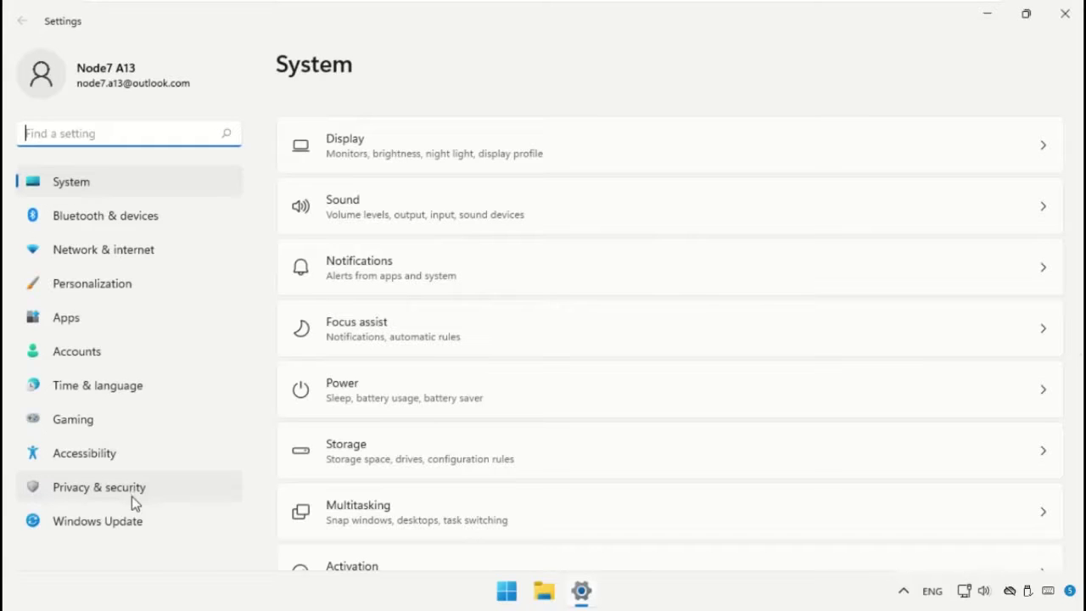
{"action": "left_click", "coordinate": [131, 519]}
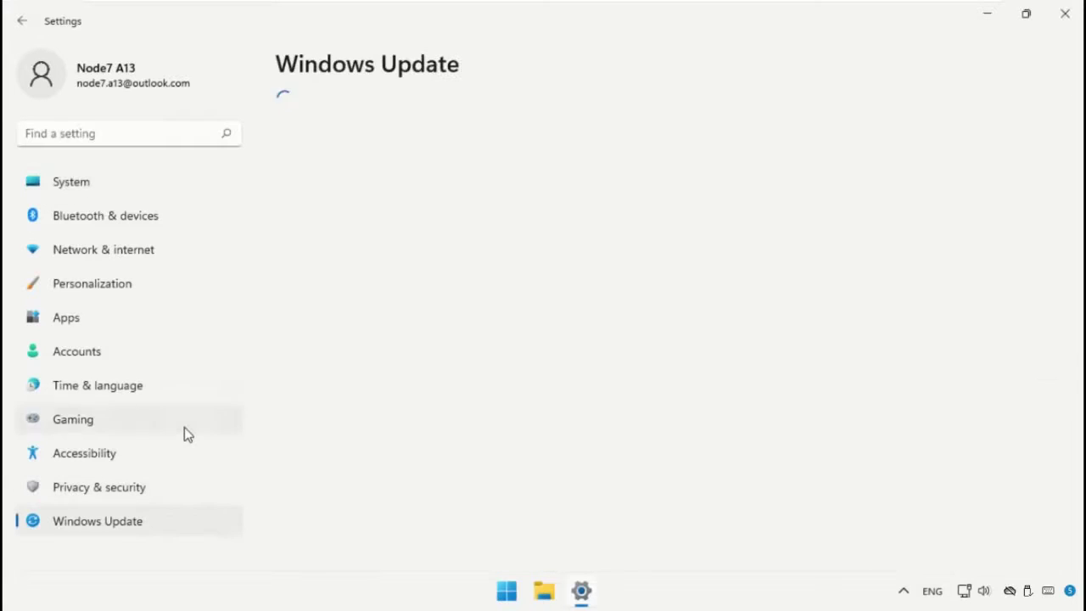
{"action": "left_click", "coordinate": [93, 485]}
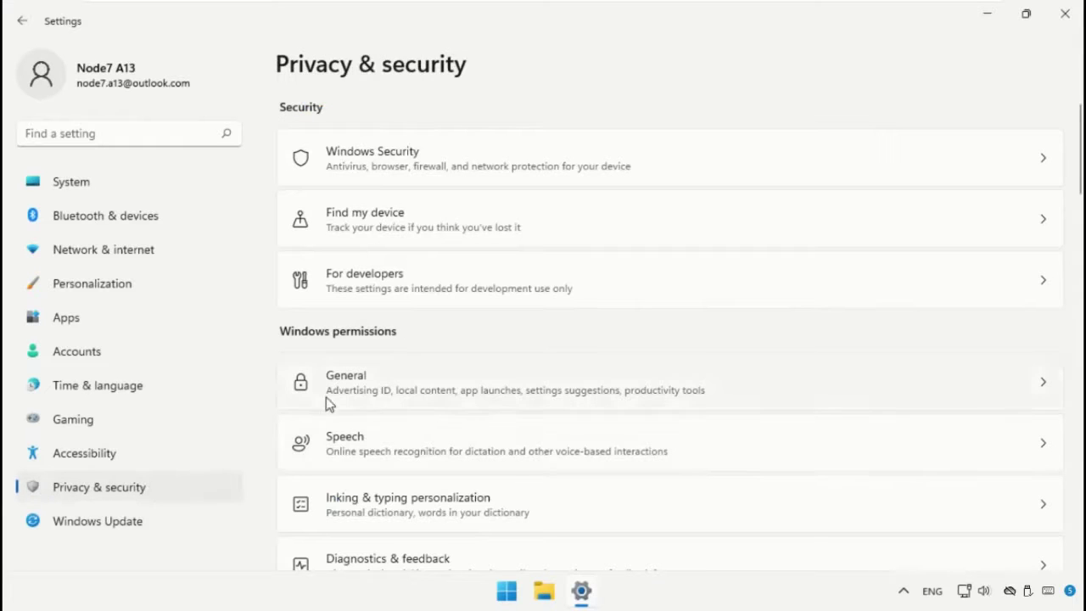
{"action": "left_click", "coordinate": [139, 178]}
{"action": "scroll", "coordinate": [307, 251], "scroll_direction": "down", "scroll_amount": 6}
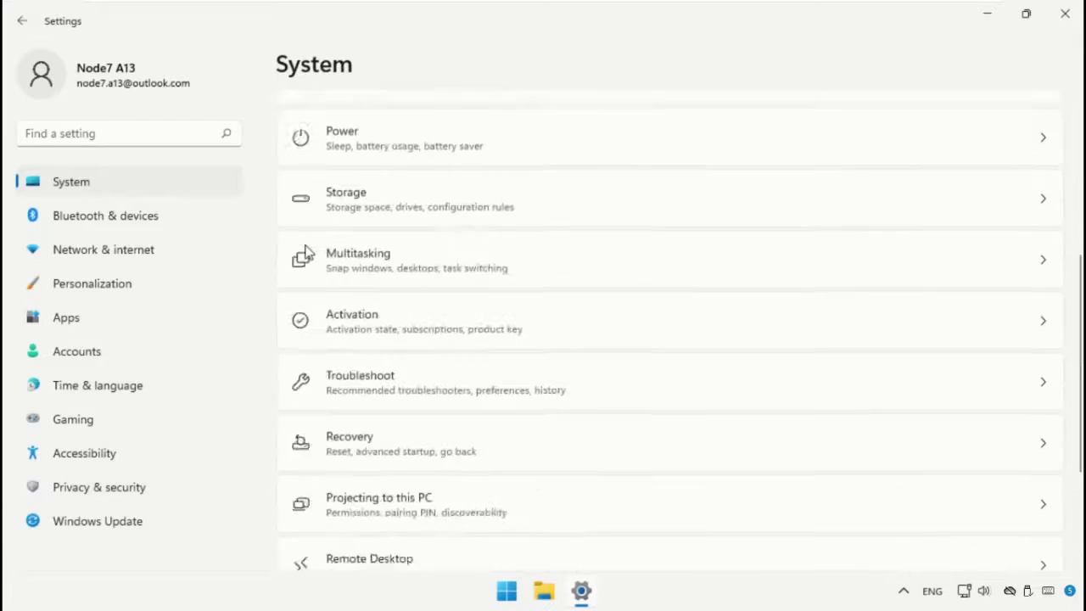
{"action": "scroll", "coordinate": [310, 259], "scroll_direction": "up", "scroll_amount": 6}
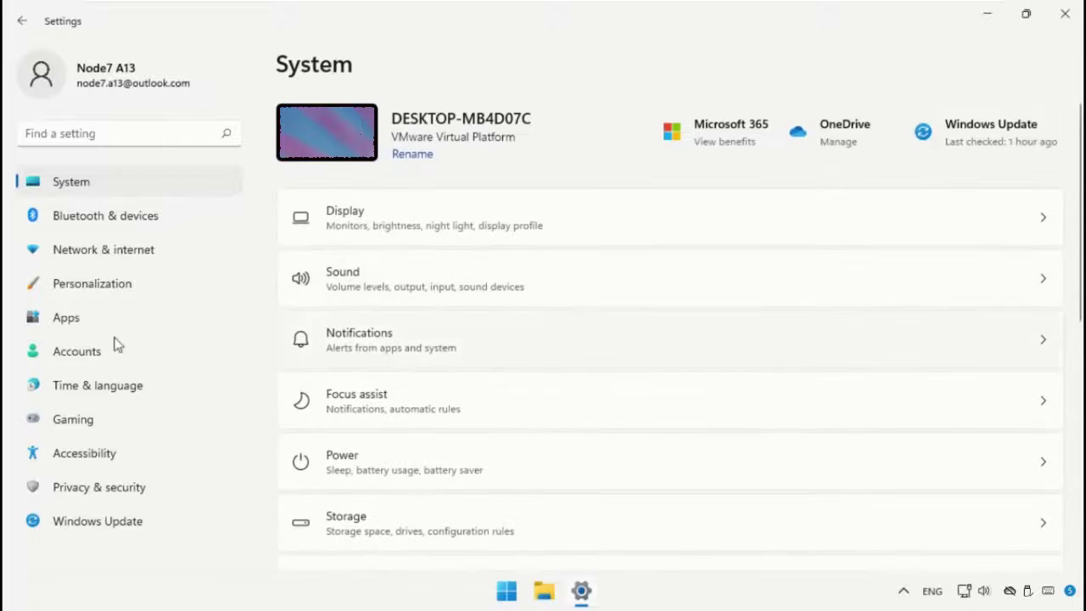
{"action": "left_click", "coordinate": [102, 487]}
{"action": "scroll", "coordinate": [266, 370], "scroll_direction": "down", "scroll_amount": 1}
{"action": "scroll", "coordinate": [266, 371], "scroll_direction": "down", "scroll_amount": 15}
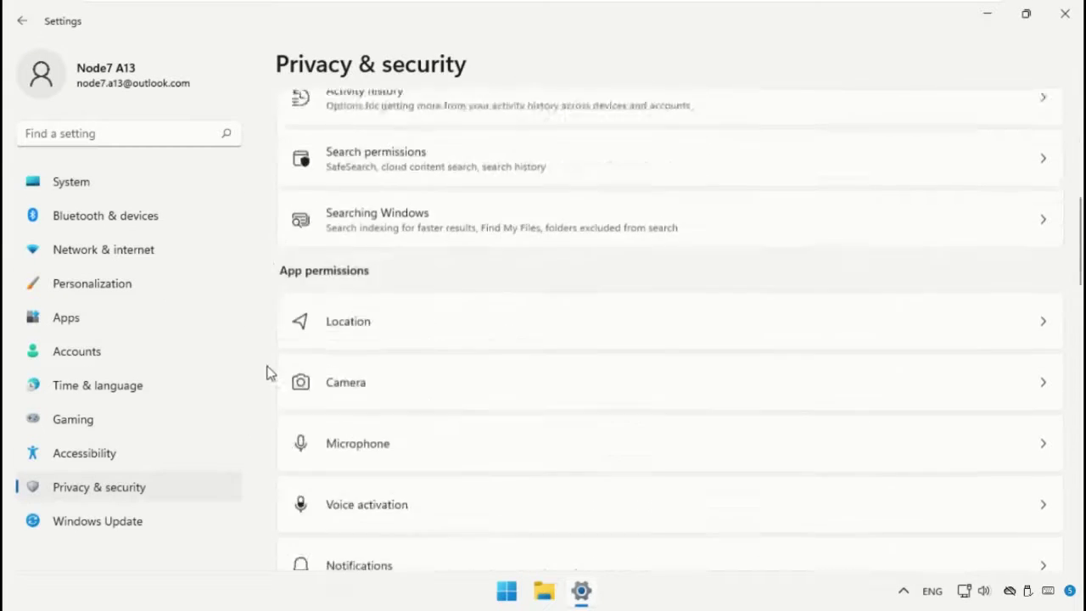
{"action": "scroll", "coordinate": [267, 372], "scroll_direction": "up", "scroll_amount": 14}
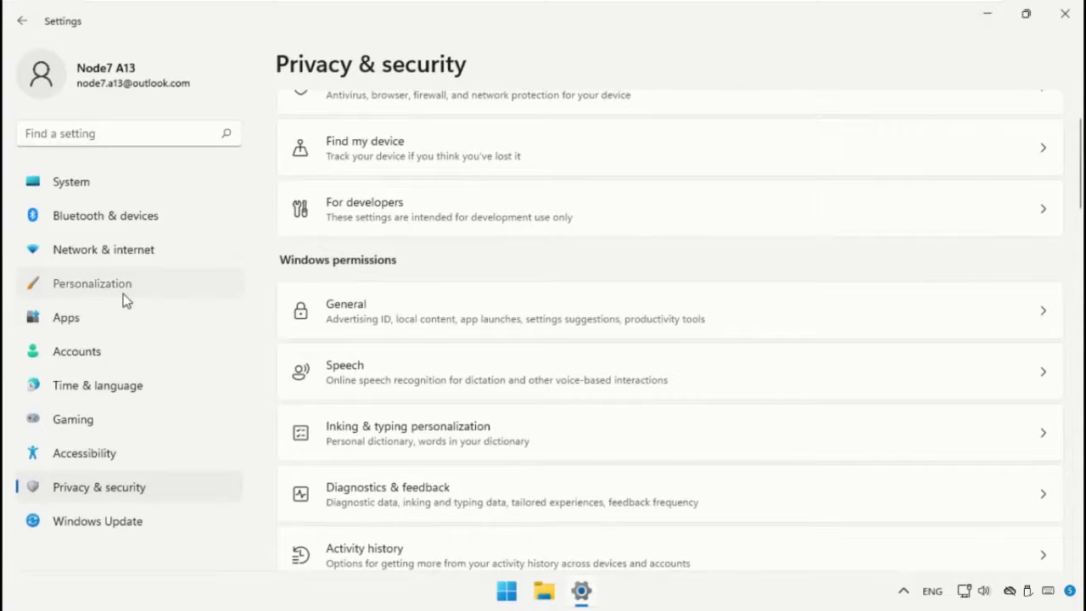
{"action": "left_click", "coordinate": [124, 293]}
{"action": "left_click", "coordinate": [121, 225]}
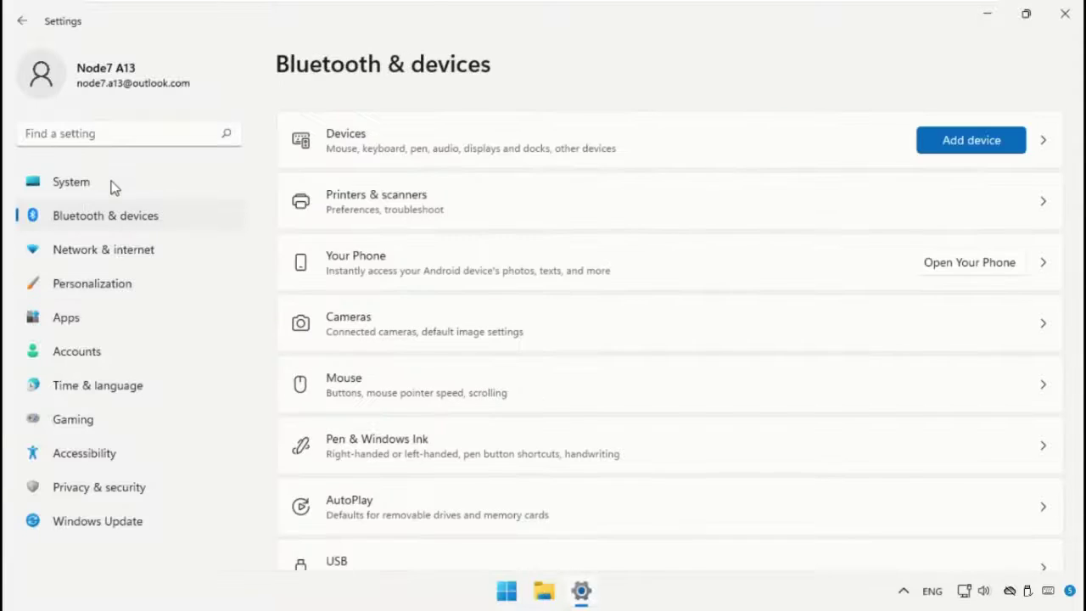
Step: View the Troubleshoot page of the System settings and close Settings
{"action": "left_click", "coordinate": [109, 186]}
{"action": "scroll", "coordinate": [496, 297], "scroll_direction": "down", "scroll_amount": 8}
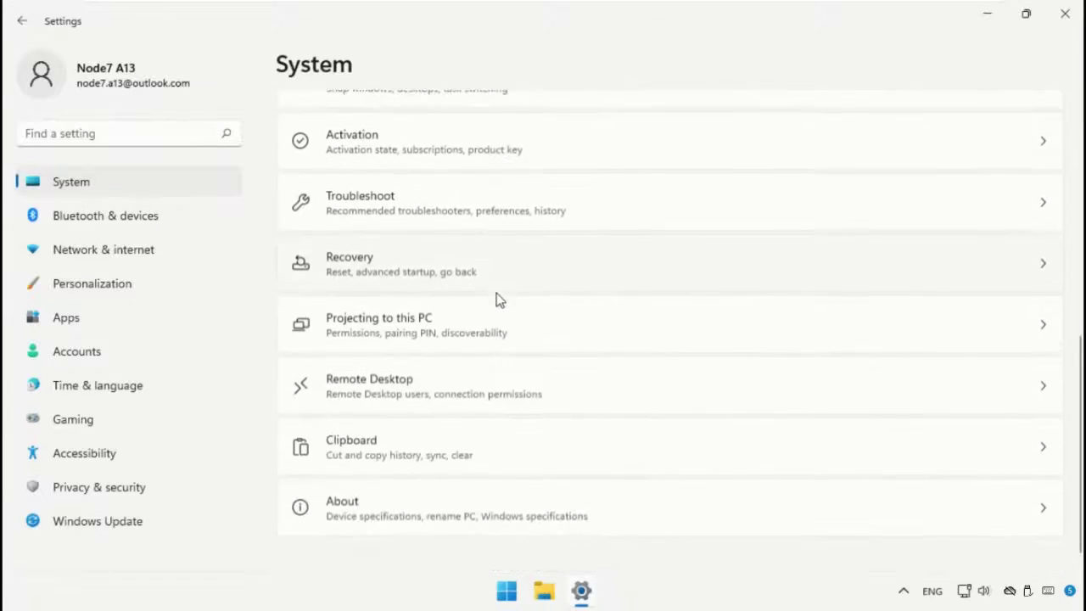
{"action": "left_click", "coordinate": [463, 214]}
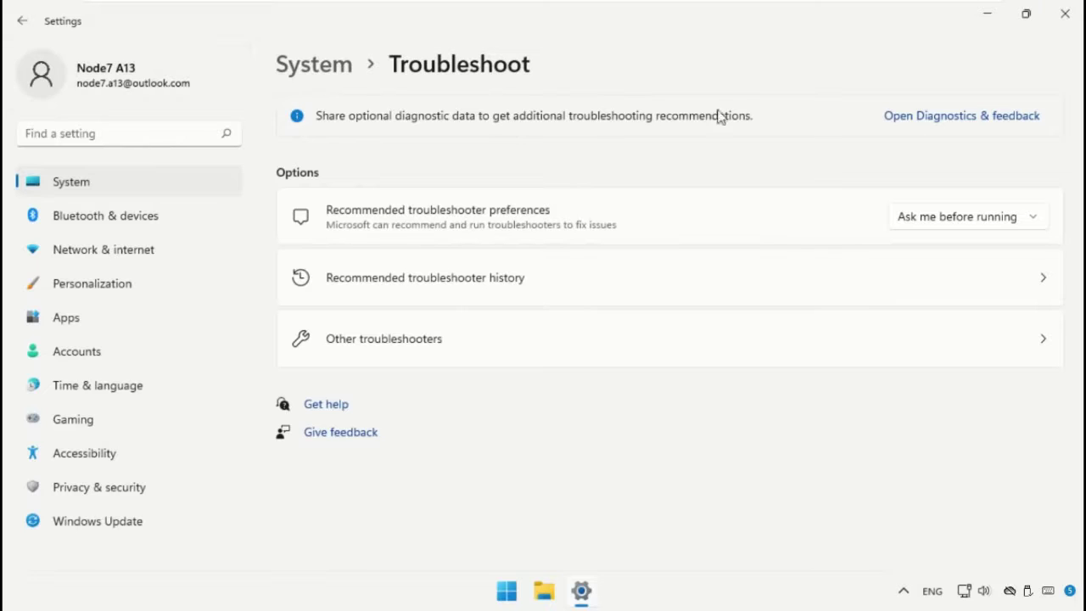
{"action": "left_click", "coordinate": [1066, 12]}
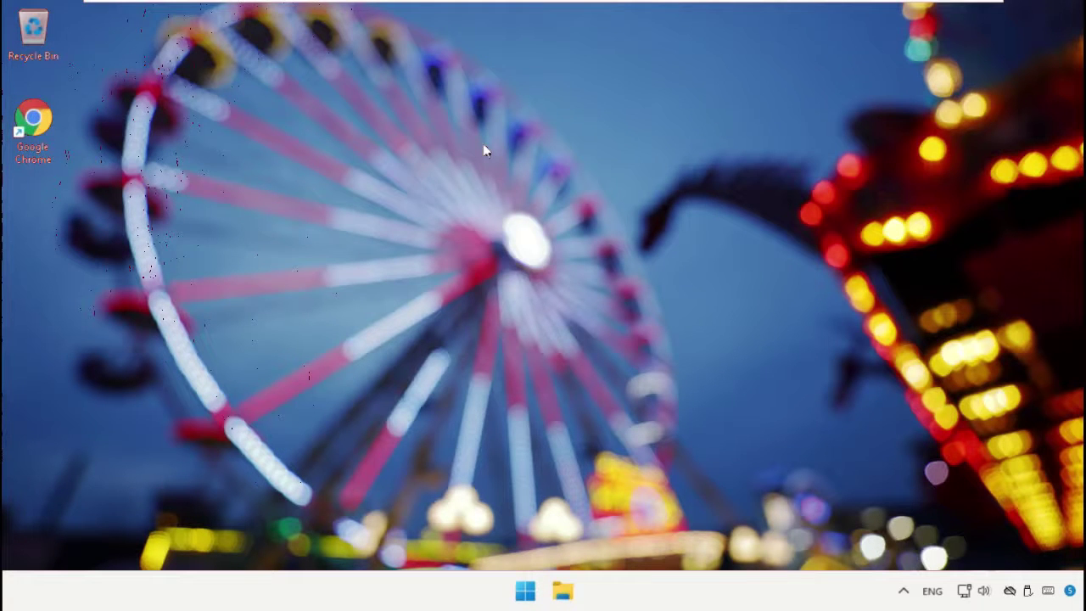
Step: Reopen Settings, go to the System Recovery page, and start Reset this PC
{"action": "key", "text": "super"}
{"action": "type", "text": "sett"}
{"action": "left_click", "coordinate": [360, 270]}
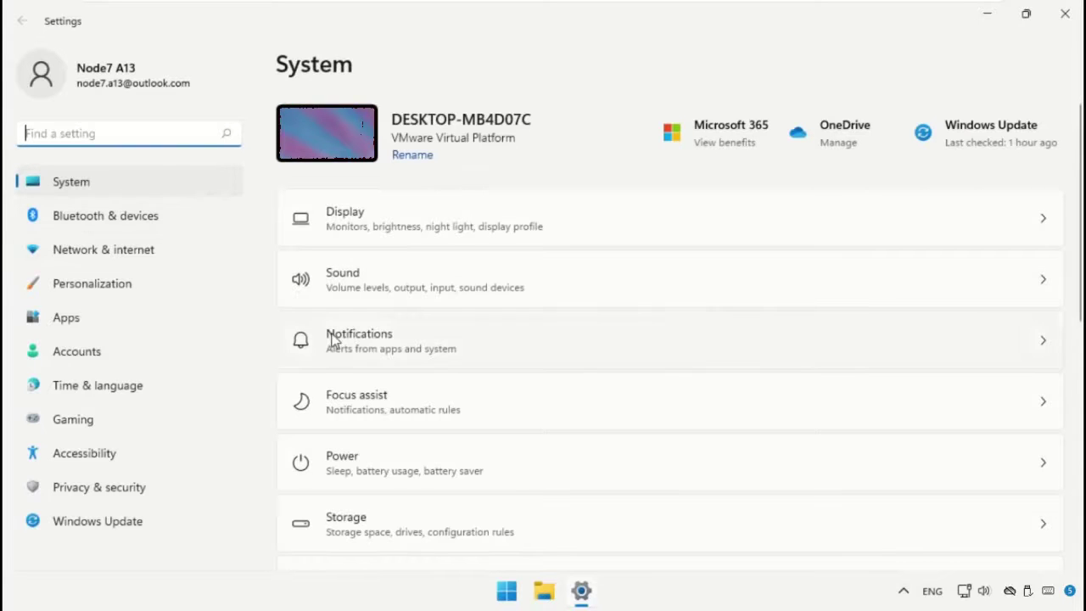
{"action": "scroll", "coordinate": [332, 339], "scroll_direction": "down", "scroll_amount": 5}
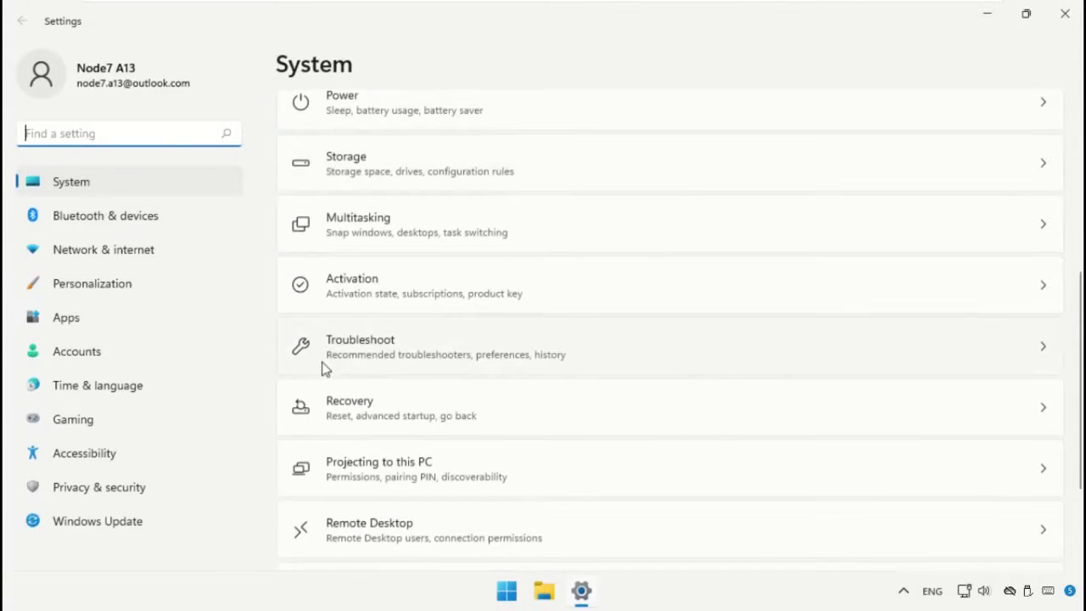
{"action": "left_click", "coordinate": [332, 415]}
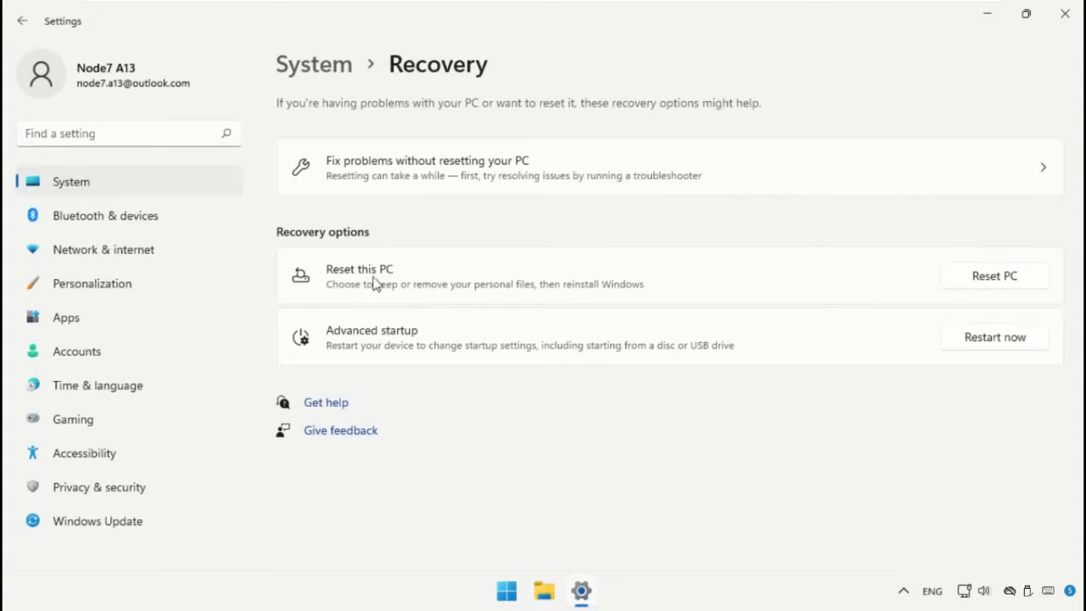
{"action": "left_click", "coordinate": [993, 280]}
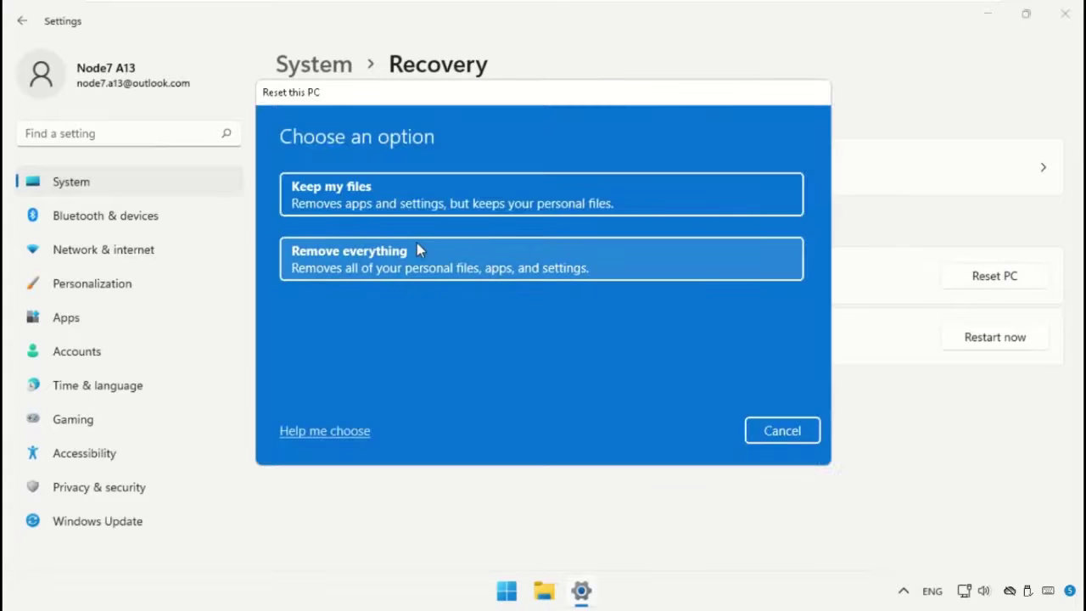
Step: Reset the PC with the Remove everything and Local reinstall options, keeping the additional settings as they are
{"action": "left_click", "coordinate": [411, 259]}
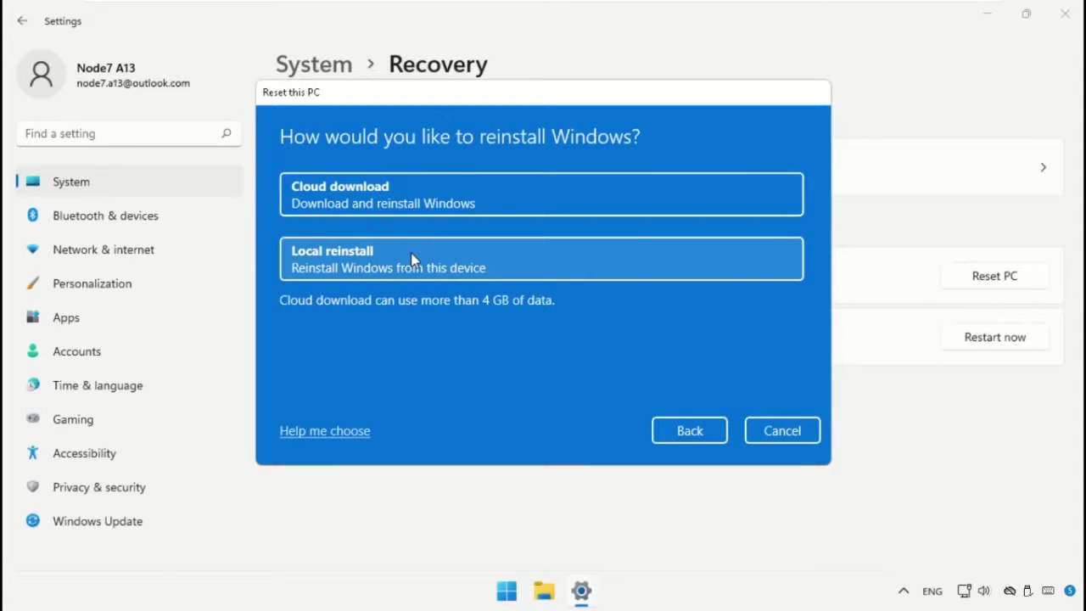
{"action": "left_click", "coordinate": [411, 259]}
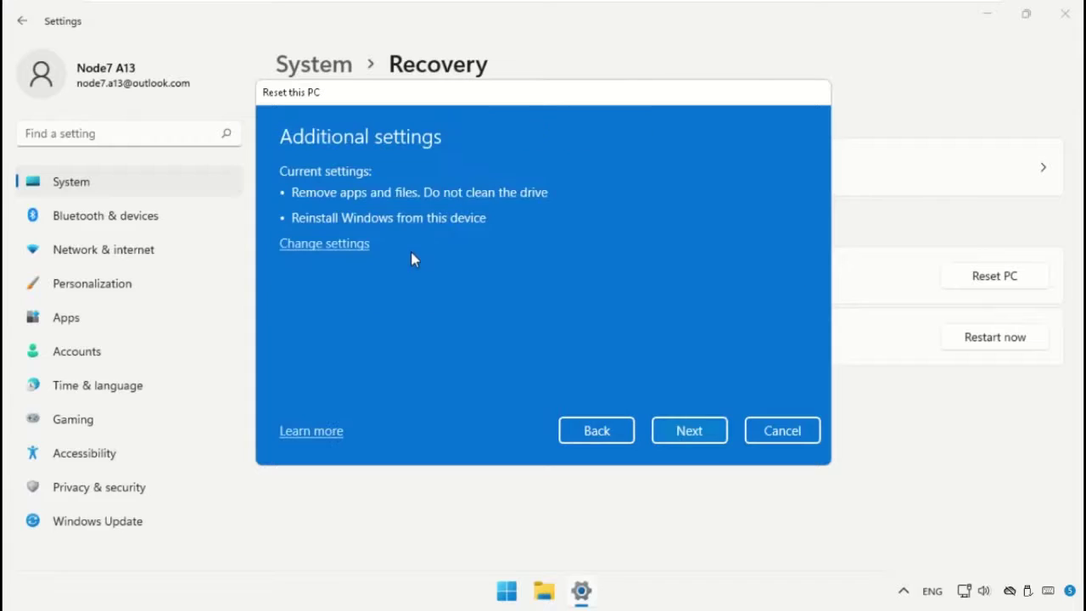
{"action": "left_click", "coordinate": [688, 431]}
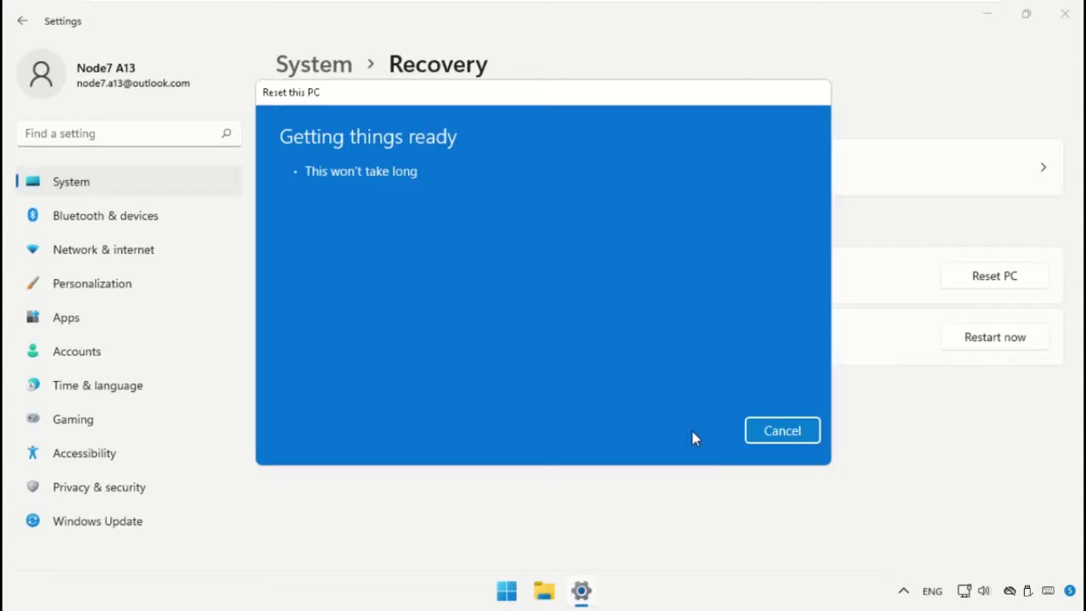
{"action": "left_click", "coordinate": [689, 431]}
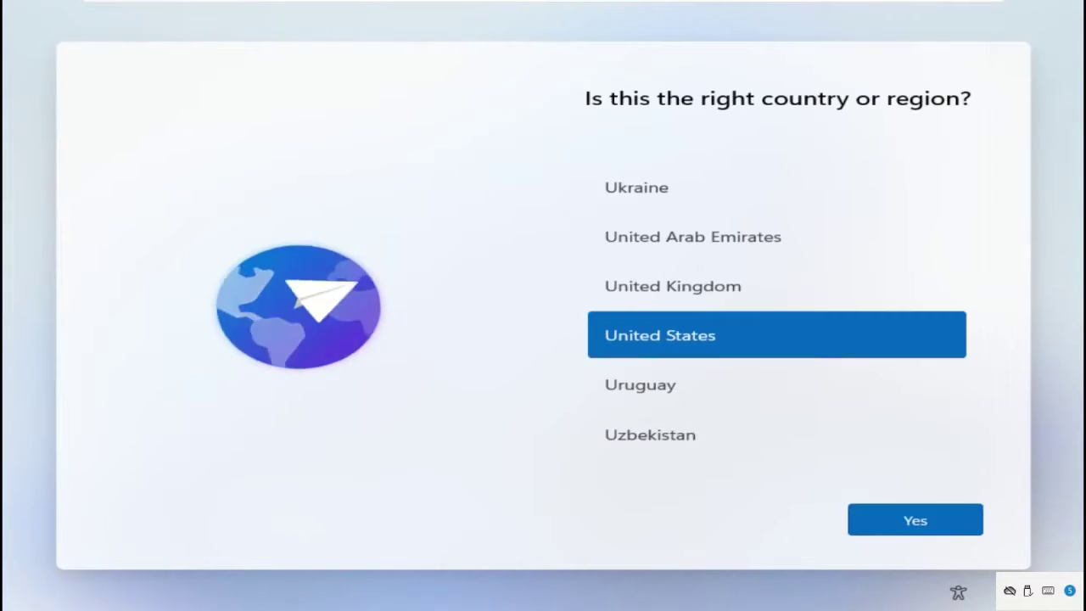
Step: Confirm United States as the region, choose the English (India) keyboard layout, and skip adding a second layout
{"action": "left_click", "coordinate": [872, 514]}
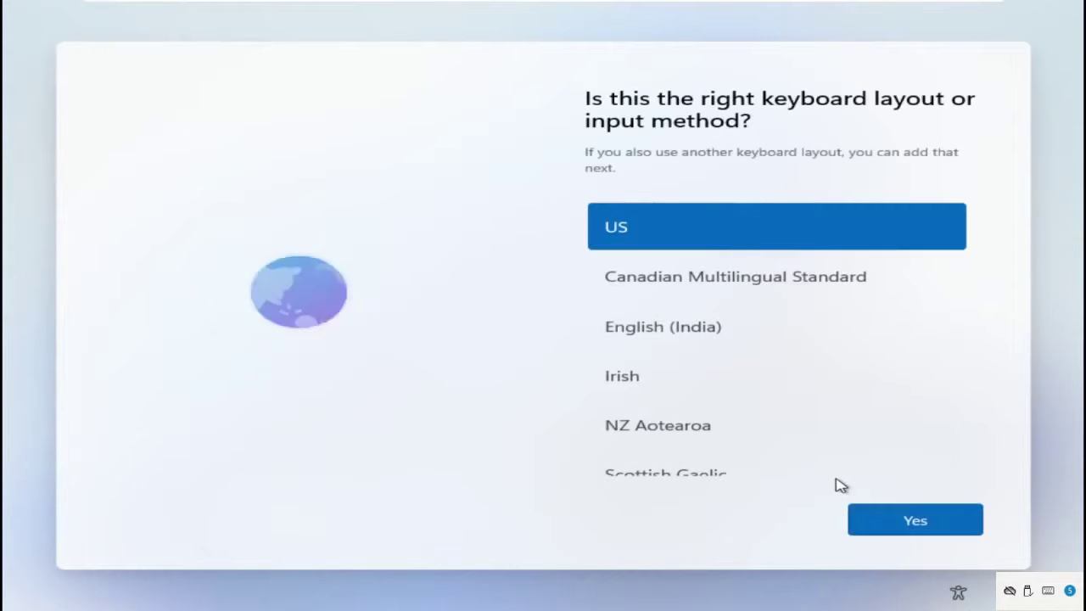
{"action": "left_click", "coordinate": [679, 333]}
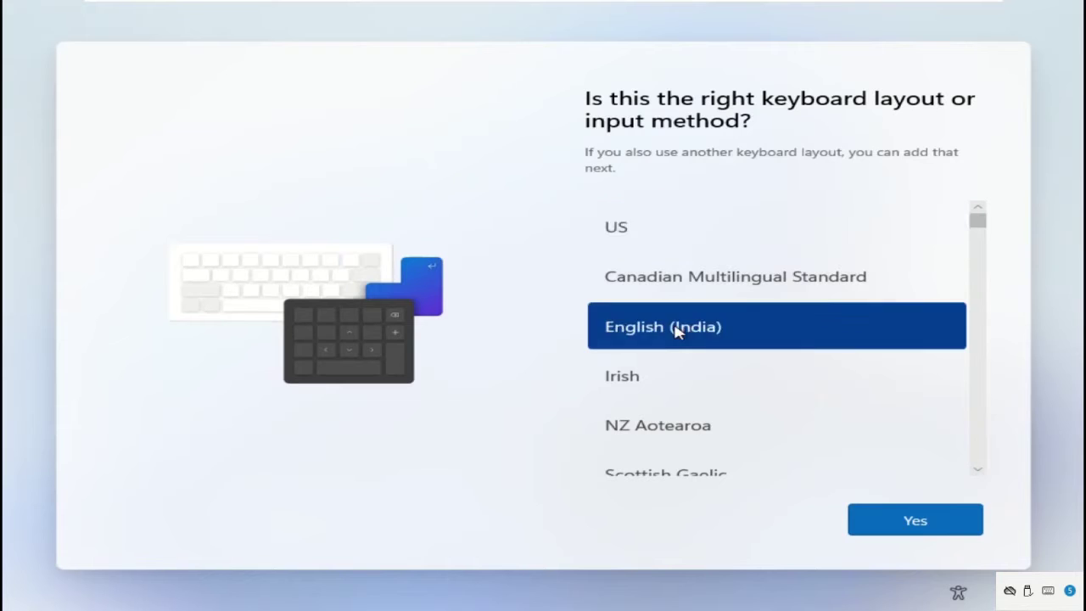
{"action": "left_click", "coordinate": [939, 529]}
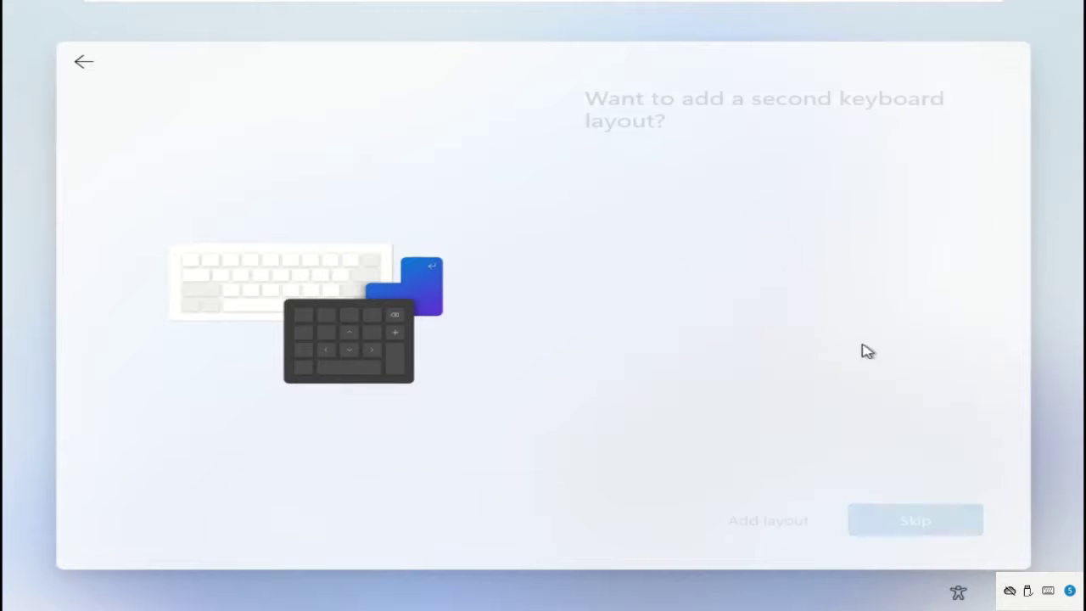
{"action": "left_click", "coordinate": [890, 520]}
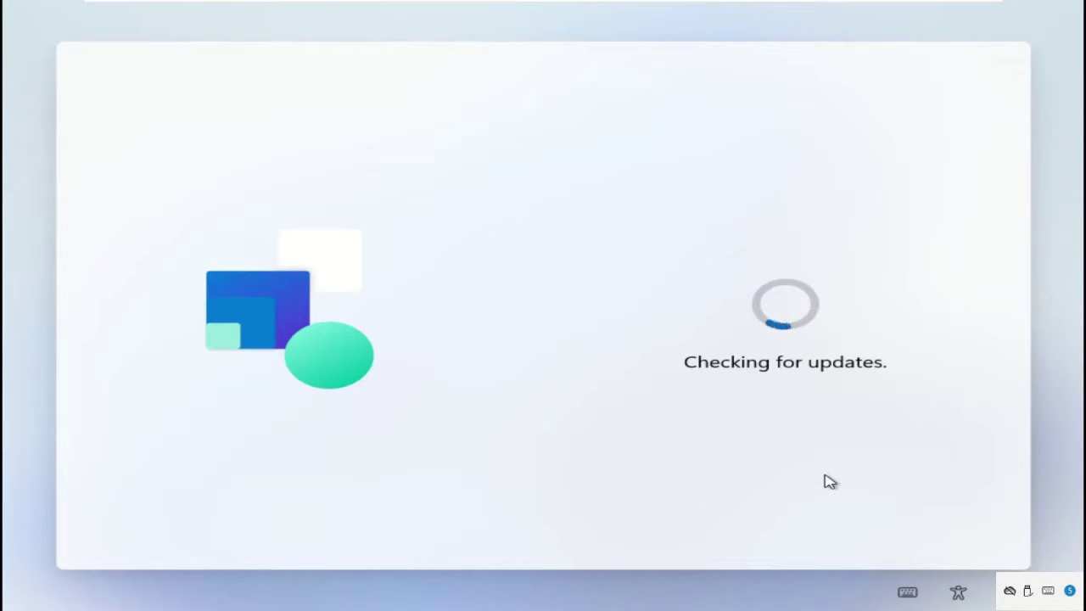
Step: Accept the License Agreement and name the PC orbit
{"action": "mouse_move", "coordinate": [460, 8]}
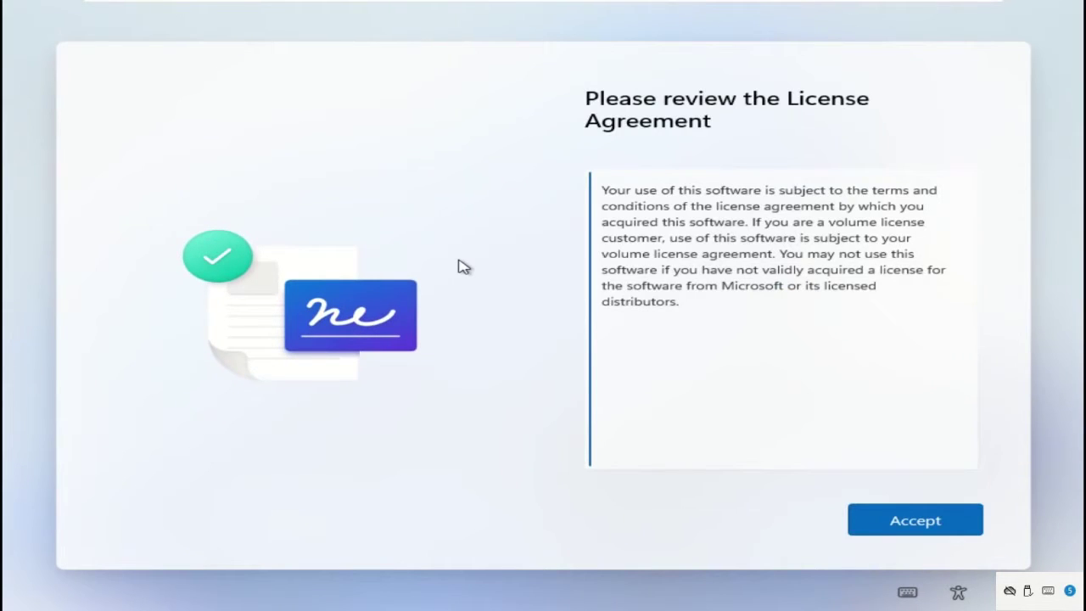
{"action": "left_click", "coordinate": [906, 528]}
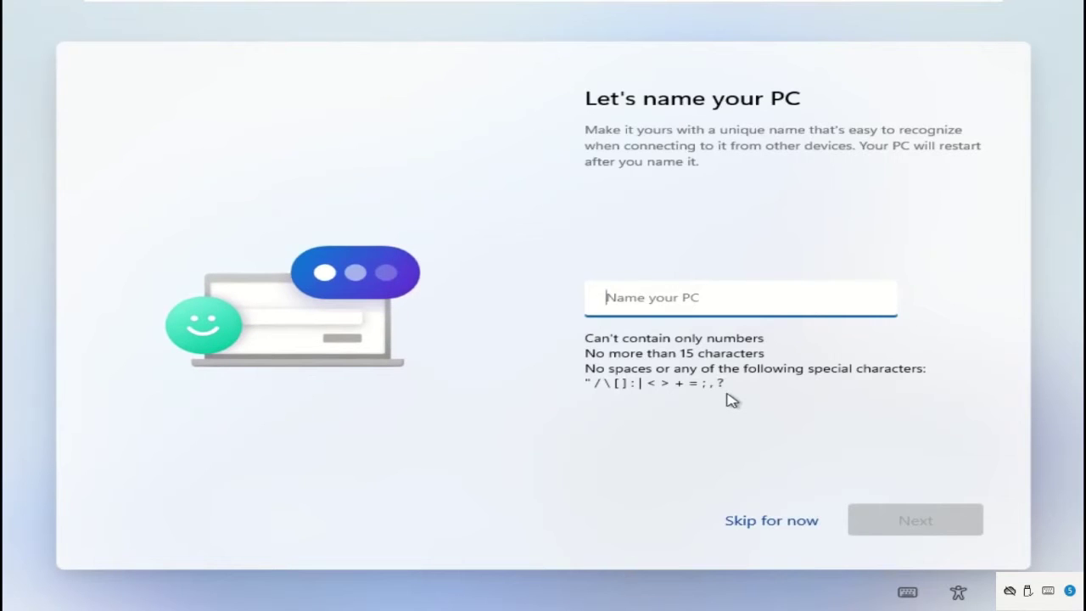
{"action": "type", "text": "orbit"}
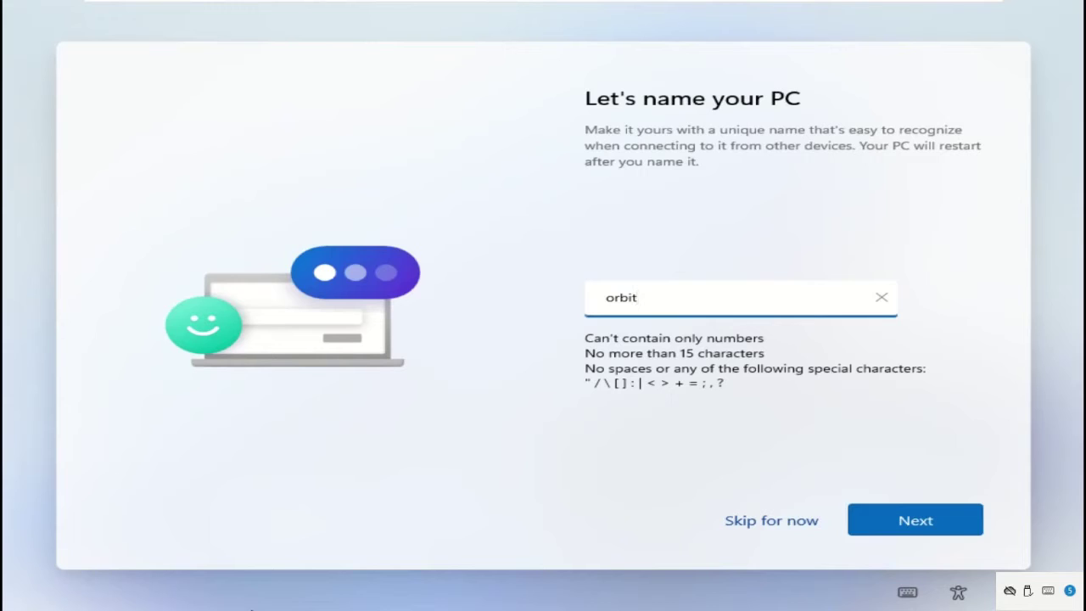
{"action": "left_click", "coordinate": [895, 524]}
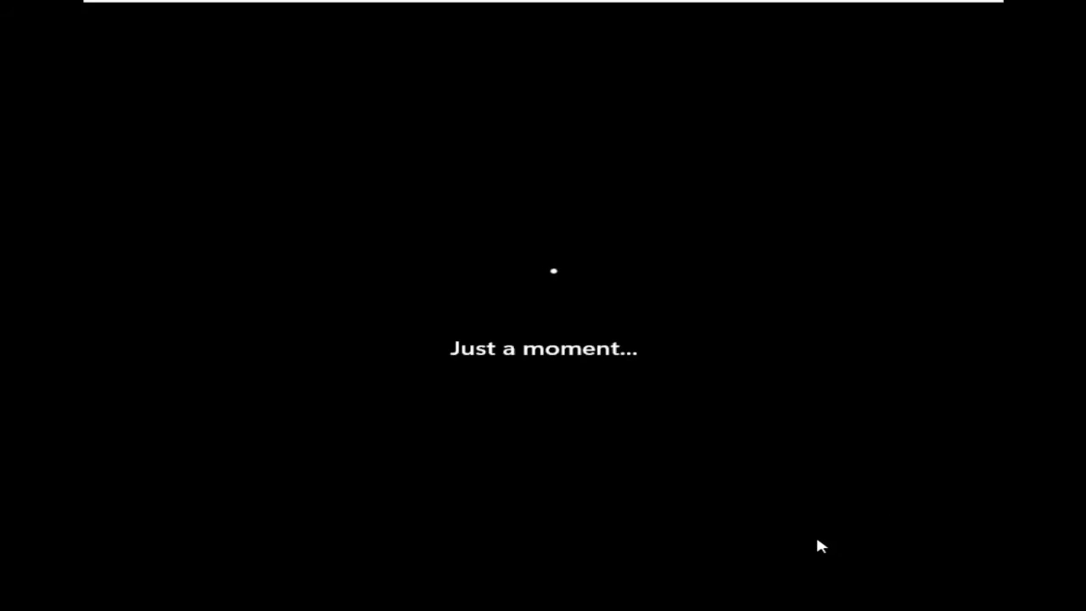